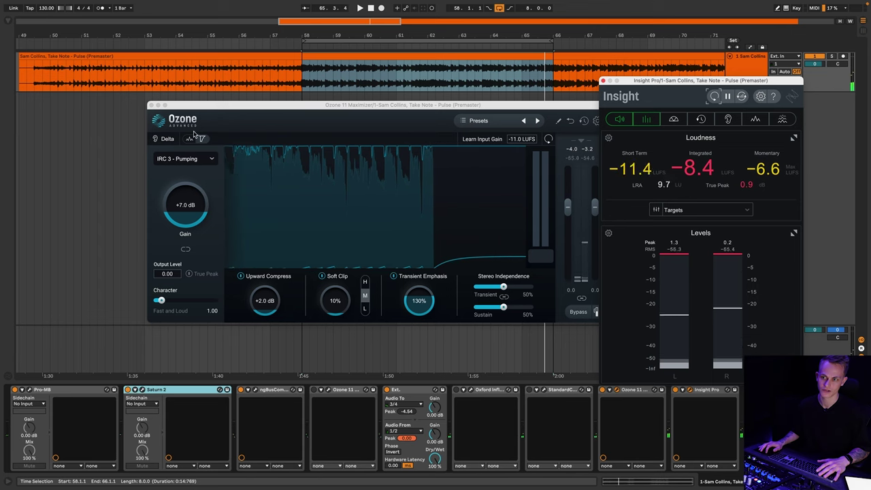
Step: Close the Ozone Maximizer window, open Saturn 2 clear of the Insight meter, and enable its band 1
{"action": "left_click", "coordinate": [156, 105]}
{"action": "left_click", "coordinate": [151, 105]}
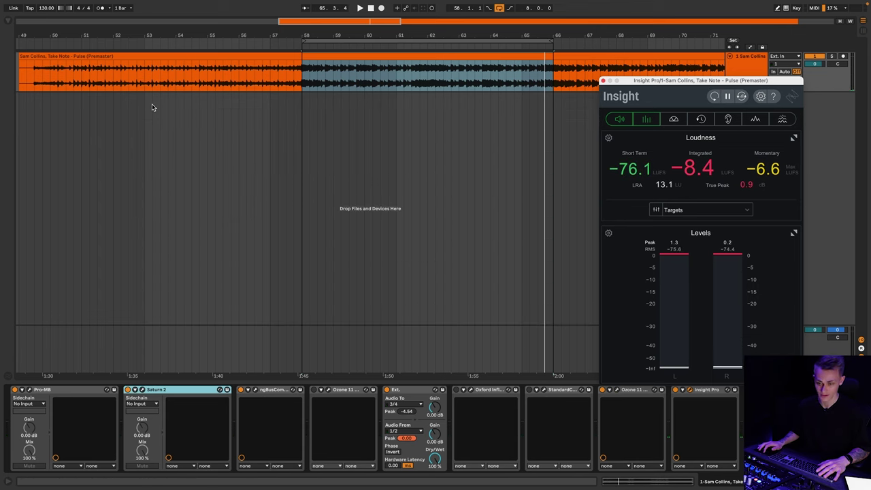
{"action": "left_click", "coordinate": [143, 390]}
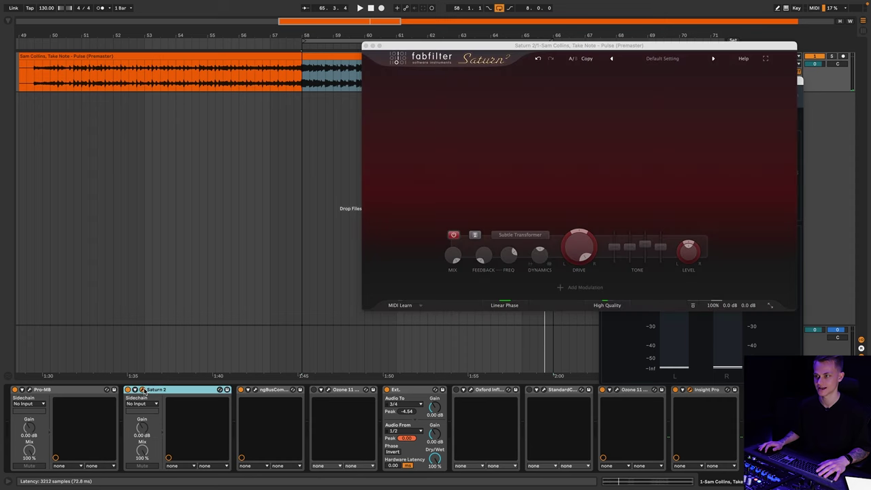
{"action": "left_click_drag", "start_coordinate": [485, 44], "coordinate": [217, 48]}
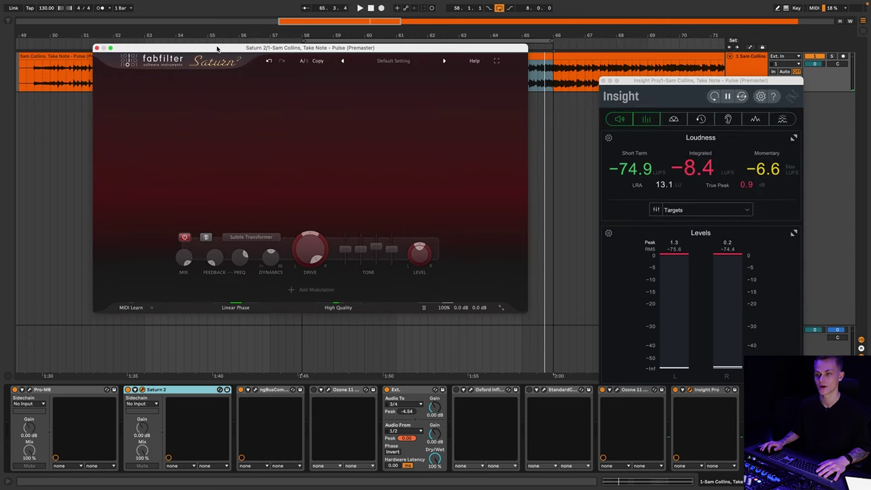
{"action": "left_click", "coordinate": [184, 239]}
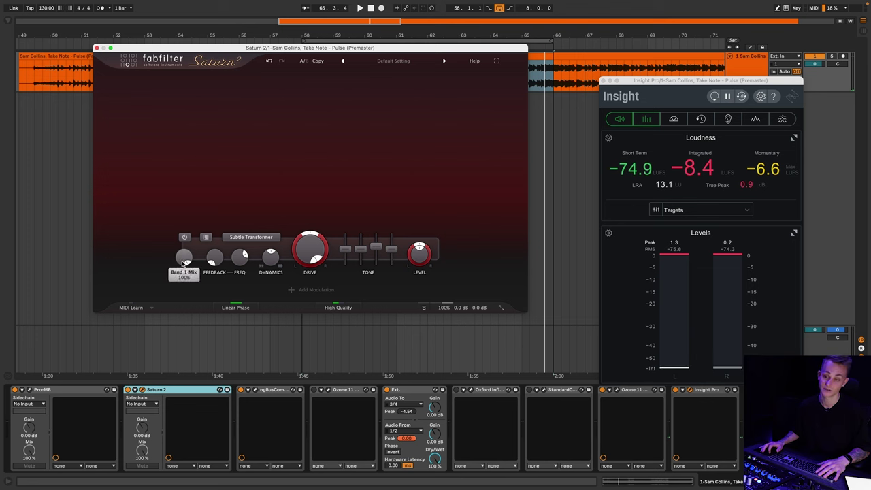
Step: Play the loop with Saturn's band 1 mix at 0%, and restore the mix to 100%
{"action": "mouse_move", "coordinate": [182, 263]}
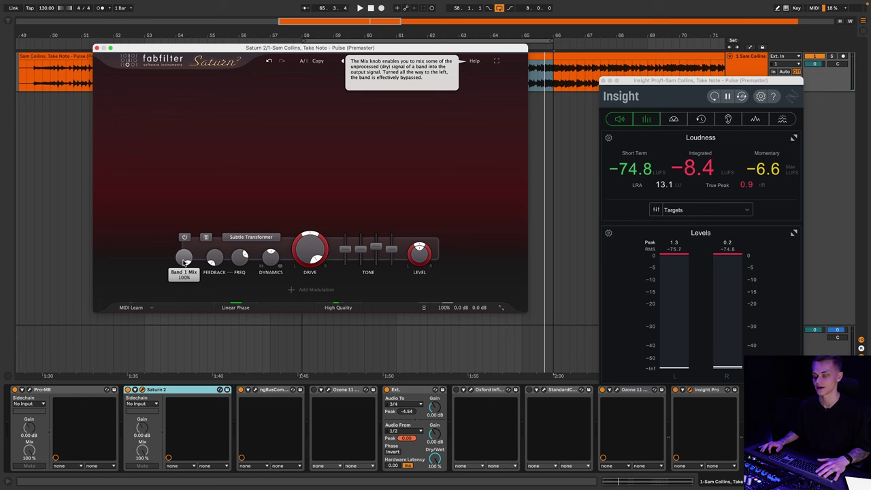
{"action": "left_click_drag", "start_coordinate": [182, 263], "coordinate": [183, 300]}
{"action": "key", "text": "space"}
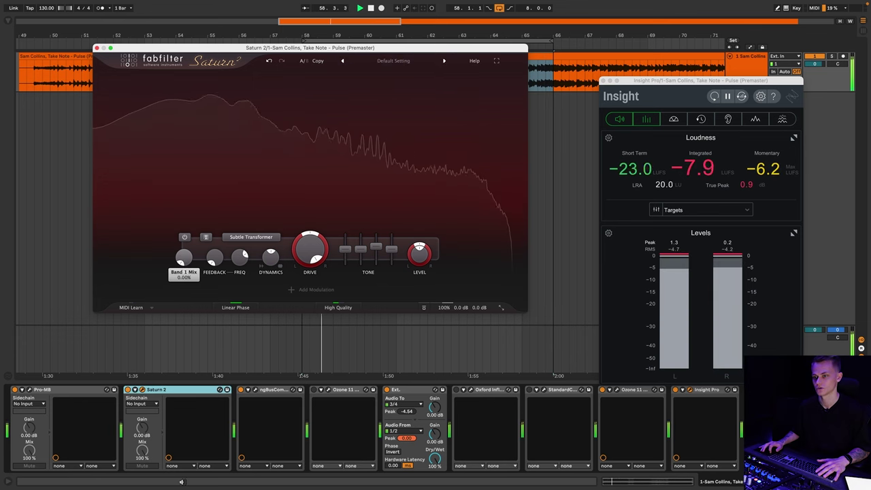
{"action": "left_click_drag", "start_coordinate": [181, 482], "coordinate": [174, 441]}
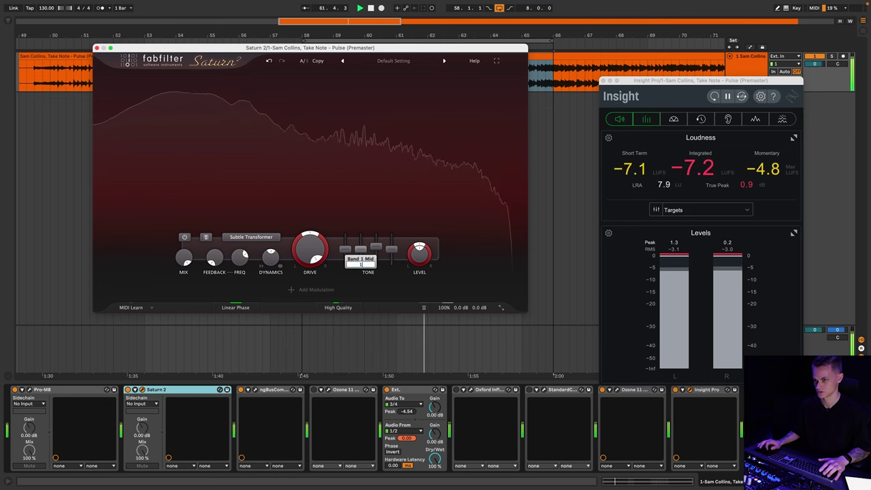
Step: Set Saturn's band 1 Mid tone to +0.50 dB and raise its Presence tone slightly
{"action": "key", "text": "Return"}
{"action": "left_click_drag", "start_coordinate": [362, 249], "coordinate": [363, 252]}
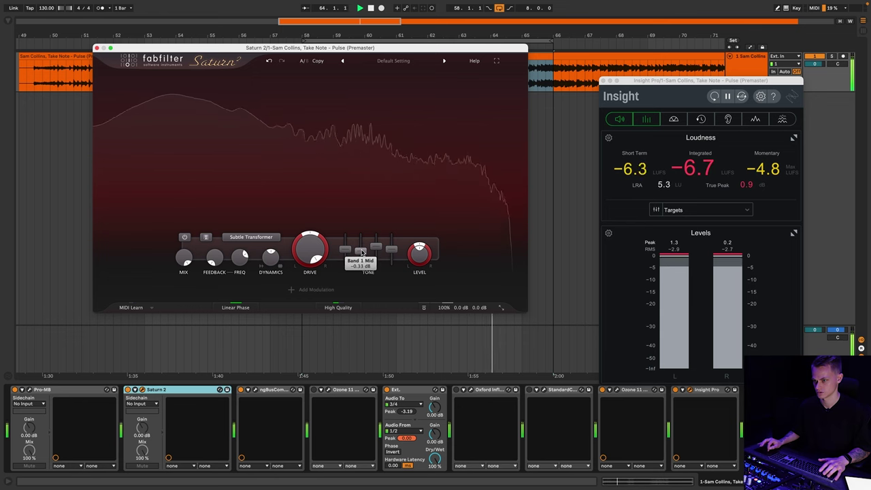
{"action": "key", "text": "Return"}
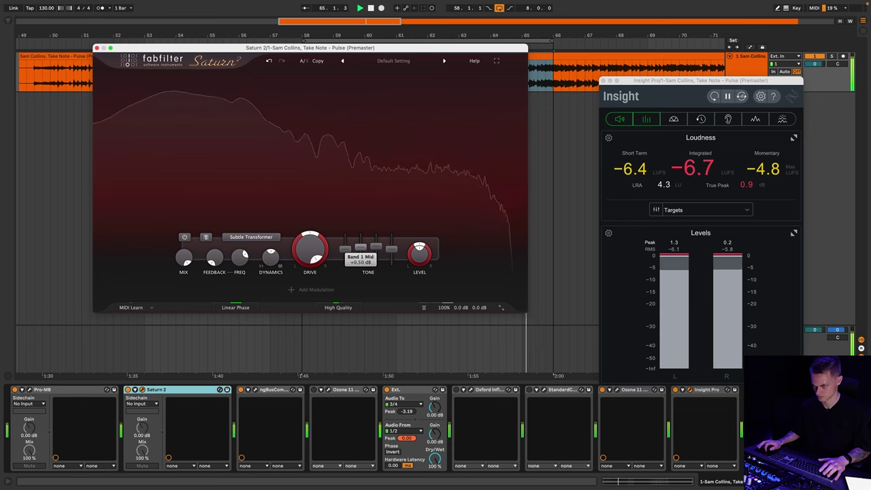
{"action": "left_click_drag", "start_coordinate": [389, 251], "coordinate": [391, 246]}
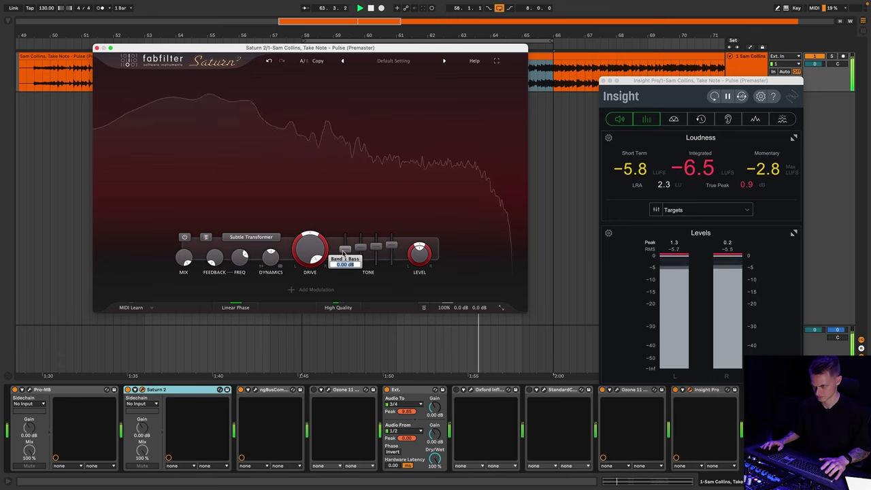
Step: Try Saturn's band 1 Bass tone at +1.00 dB and settle it at -0.25 dB
{"action": "type", "text": "1"}
{"action": "key", "text": "Return"}
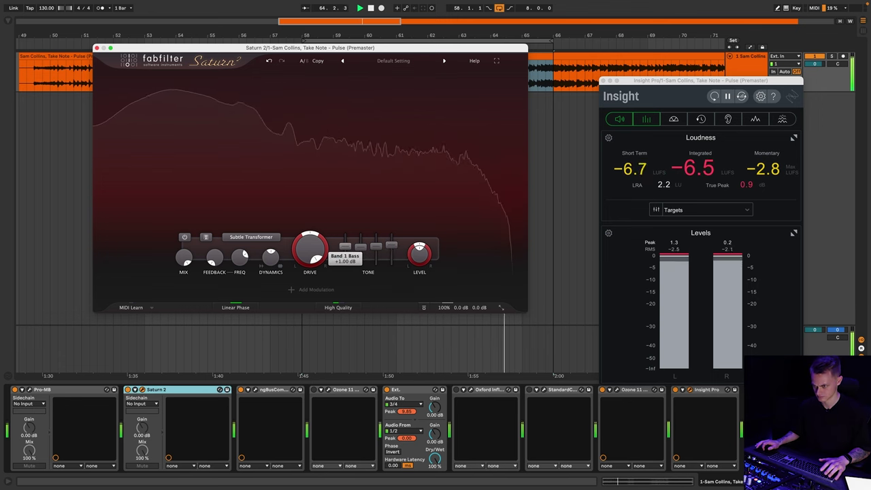
{"action": "double_click", "coordinate": [345, 250]}
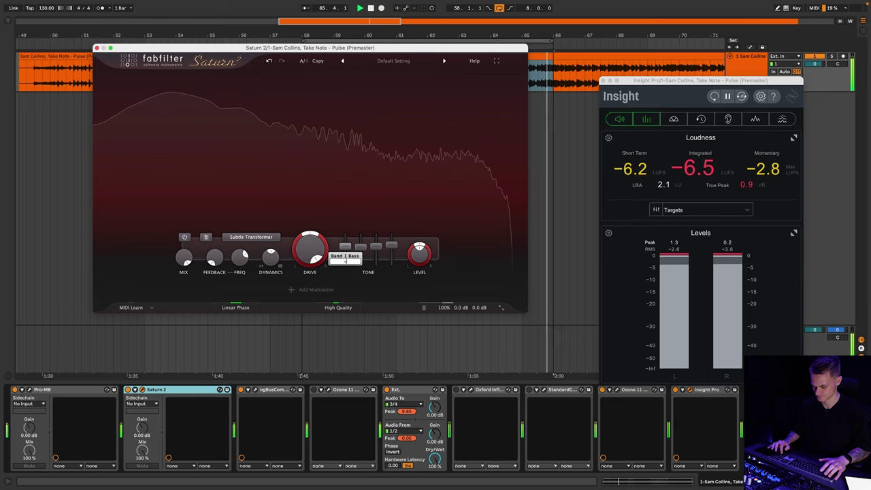
{"action": "type", "text": "-0.25"}
{"action": "key", "text": "Return"}
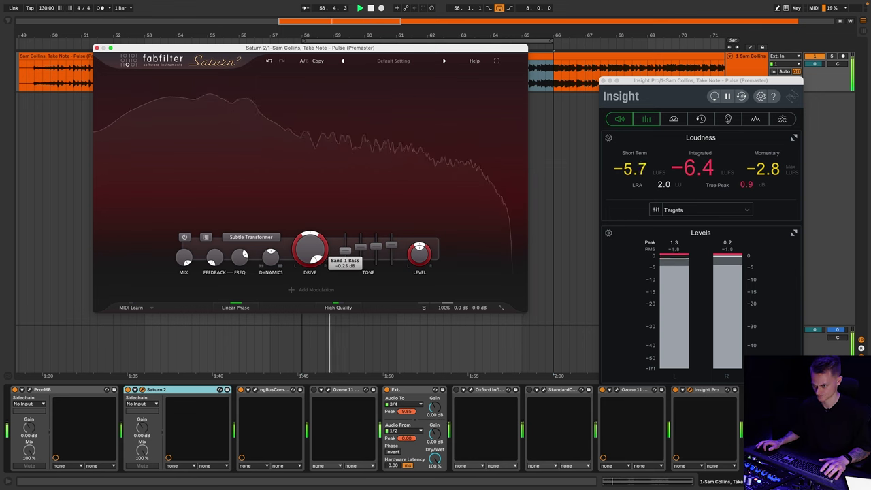
Step: Compare the playing loop with Saturn's band 1 bypassed and enabled
{"action": "left_click", "coordinate": [184, 237]}
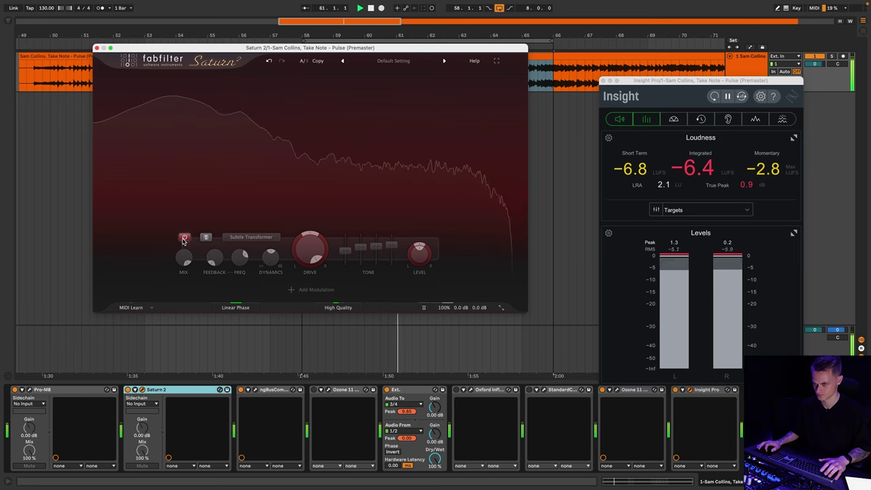
{"action": "left_click", "coordinate": [183, 237]}
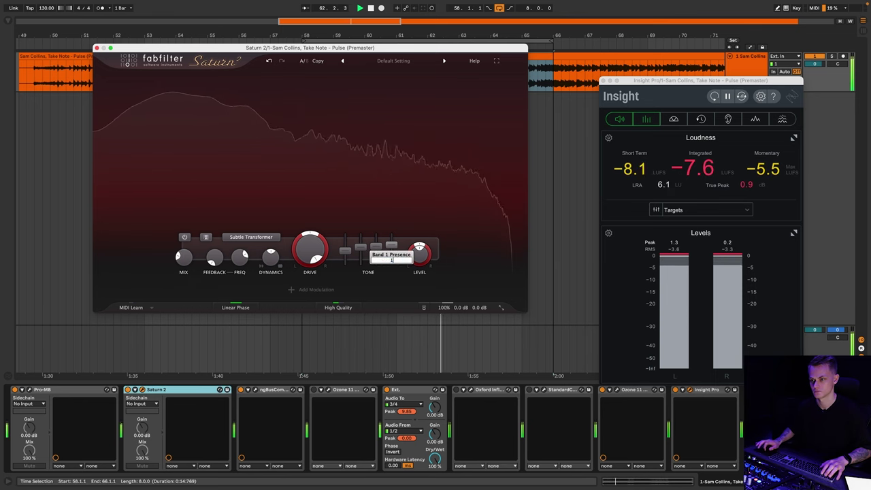
{"action": "left_click", "coordinate": [184, 237]}
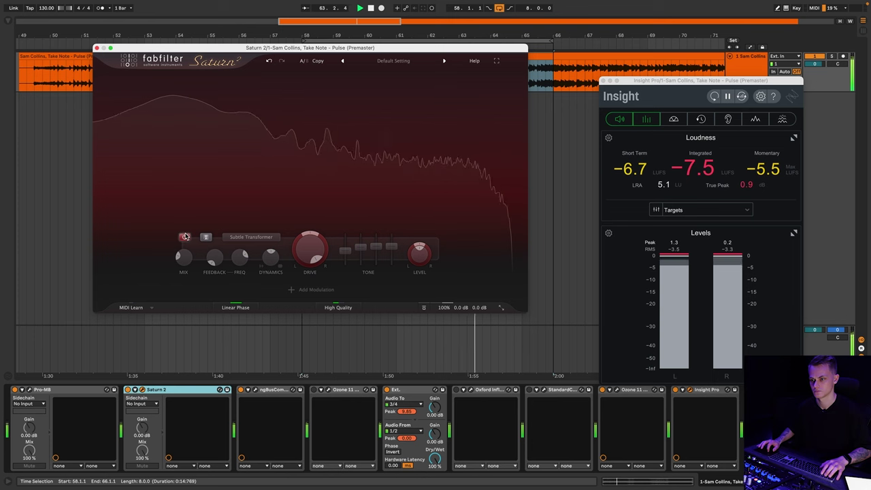
{"action": "left_click", "coordinate": [184, 237]}
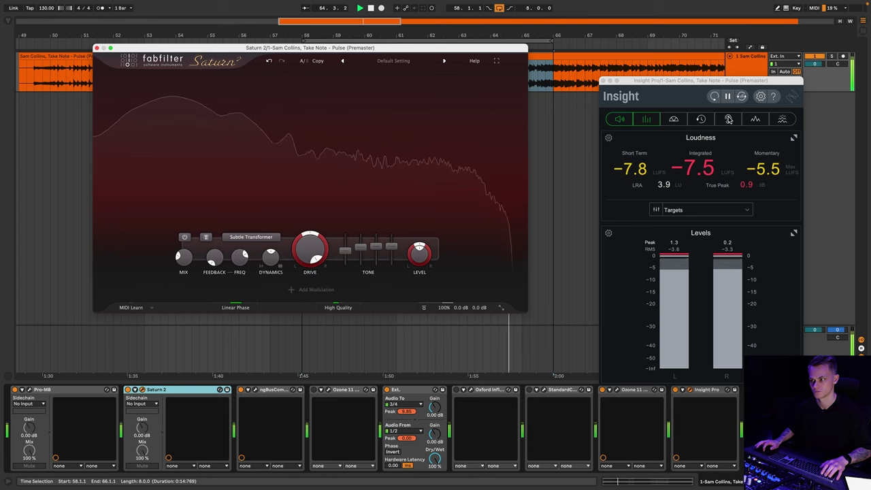
Step: Reset Insight's loudness measurements and compare the loudness with Saturn's band 1 enabled and bypassed, leaving it enabled
{"action": "left_click", "coordinate": [715, 97]}
{"action": "left_click", "coordinate": [715, 96]}
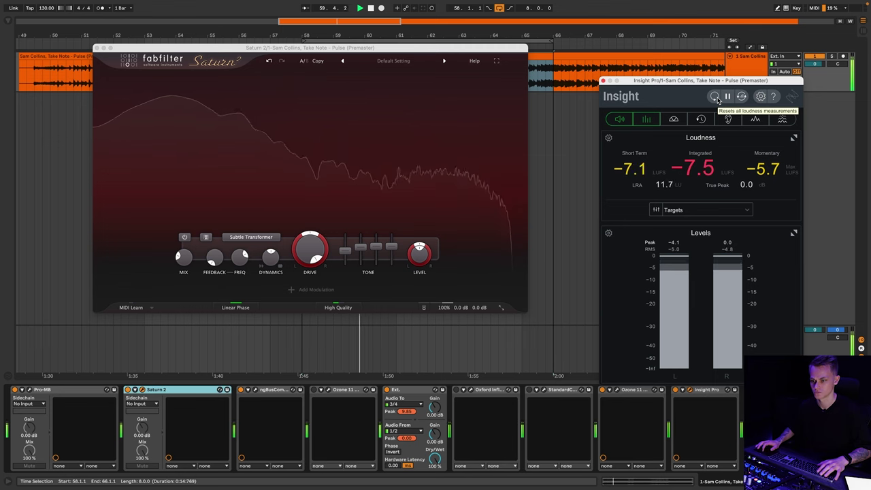
{"action": "left_click", "coordinate": [186, 238]}
{"action": "left_click", "coordinate": [186, 239]}
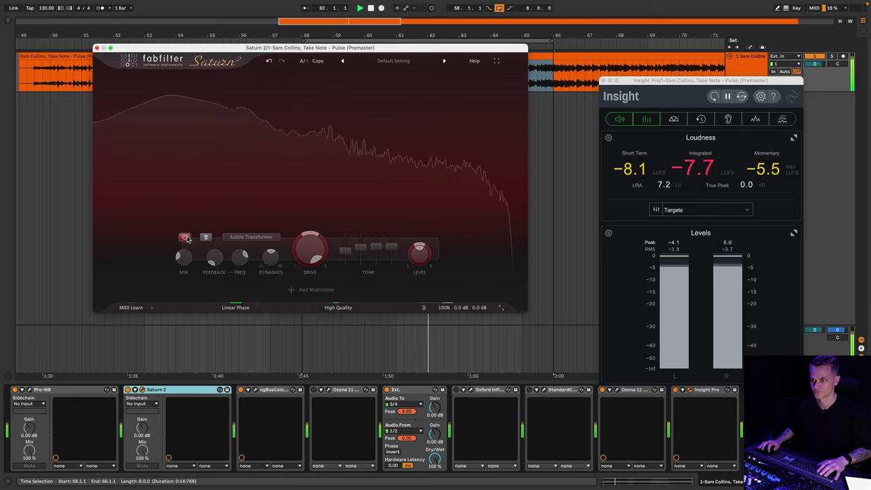
{"action": "left_click", "coordinate": [186, 238]}
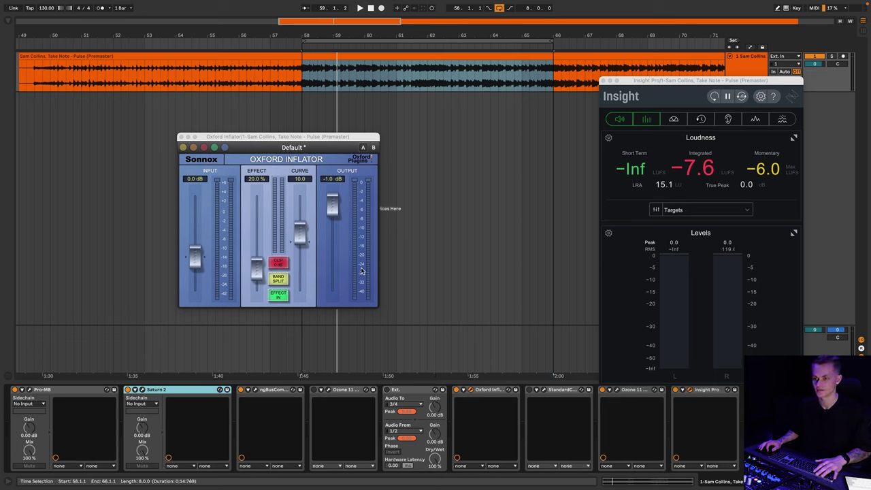
Step: Play the loop and compare the Oxford Inflator with Band Split off and on, leaving it on
{"action": "left_click", "coordinate": [279, 280]}
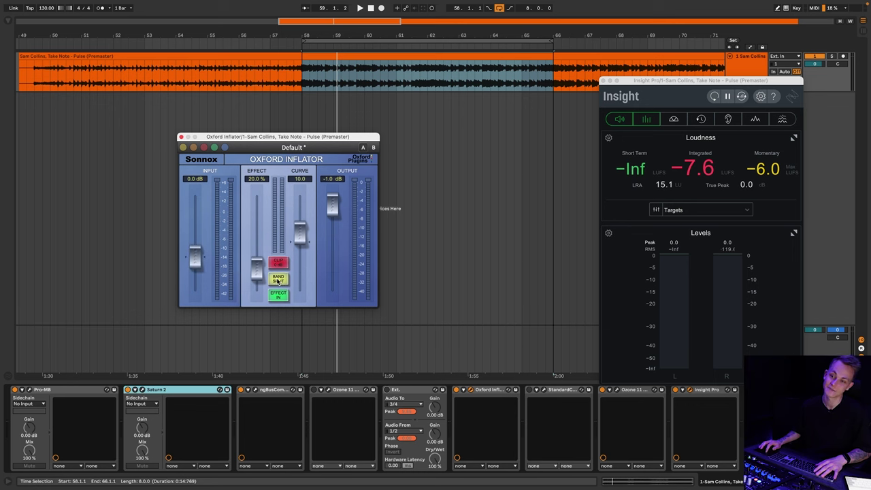
{"action": "mouse_move", "coordinate": [279, 280]}
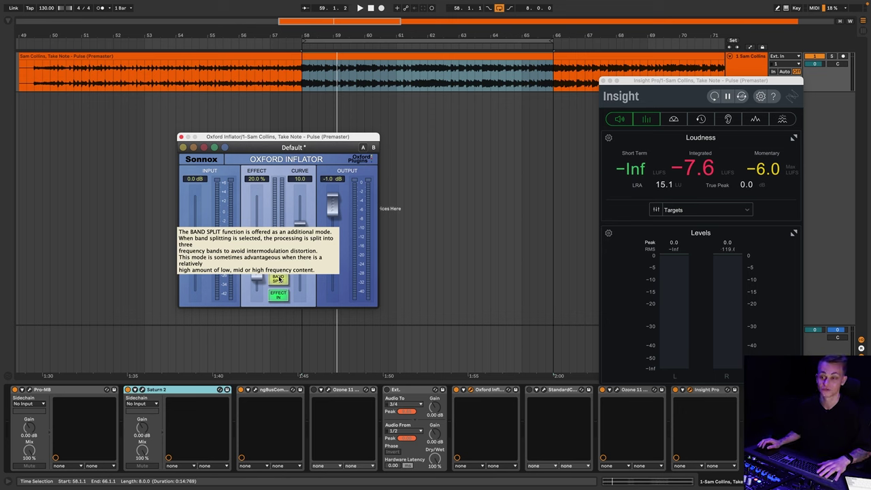
{"action": "key", "text": "space"}
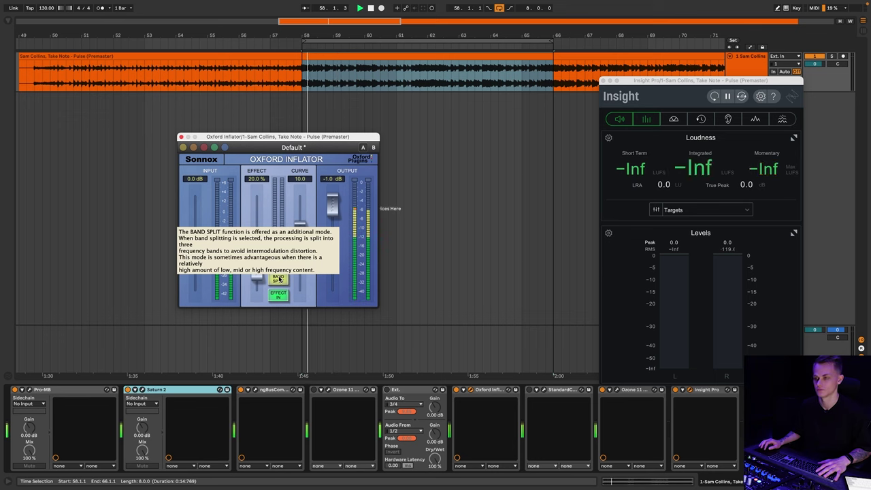
{"action": "left_click", "coordinate": [279, 278]}
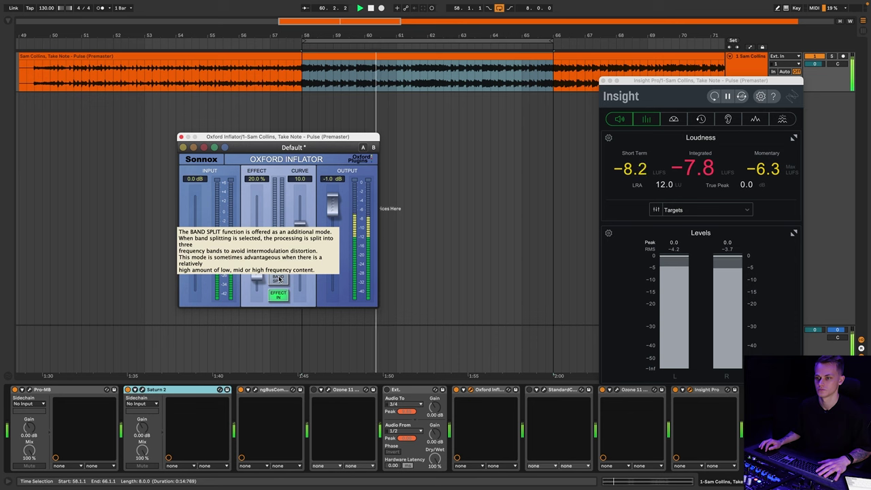
{"action": "left_click", "coordinate": [278, 279]}
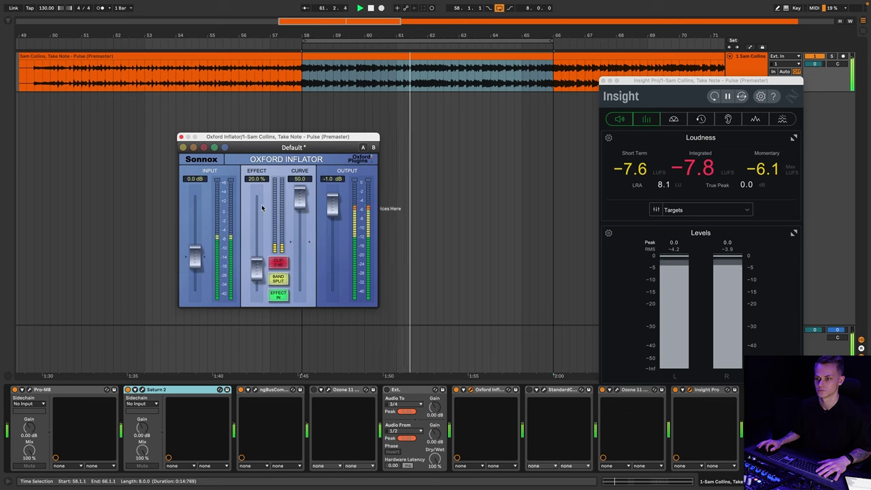
Step: Try the Oxford Inflator's Effect at 80.9% and set its Curve to 20
{"action": "left_click_drag", "start_coordinate": [251, 269], "coordinate": [254, 209]}
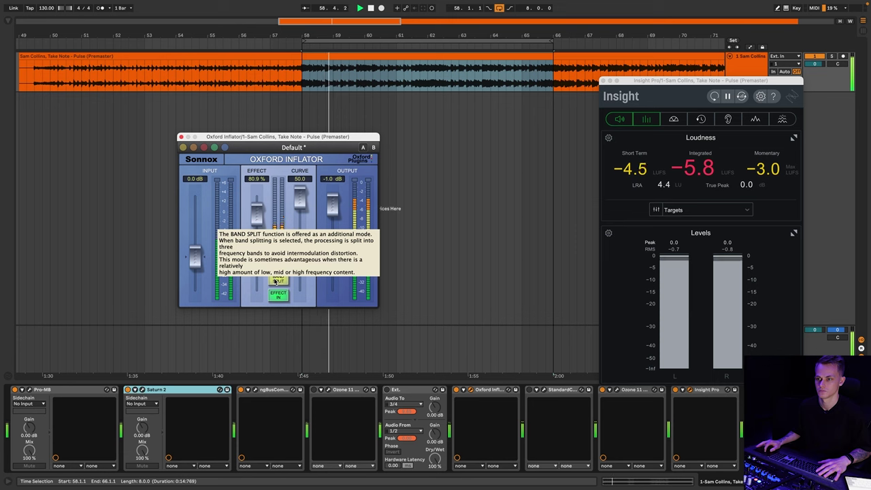
{"action": "left_click", "coordinate": [275, 280]}
{"action": "left_click", "coordinate": [300, 209]}
{"action": "type", "text": "20"}
{"action": "key", "text": "Return"}
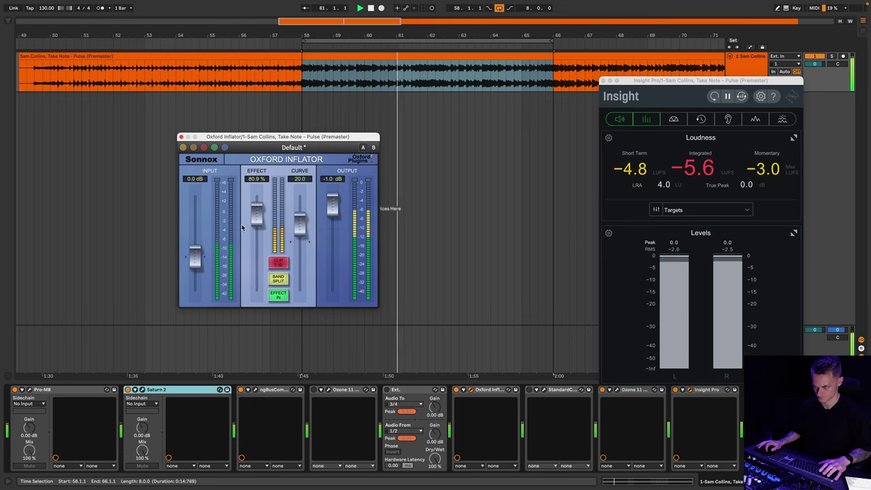
Step: Lower the Oxford Inflator's Effect to 15%
{"action": "left_click_drag", "start_coordinate": [257, 215], "coordinate": [249, 283]}
{"action": "left_click", "coordinate": [248, 283]}
{"action": "type", "text": "15"}
{"action": "key", "text": "Return"}
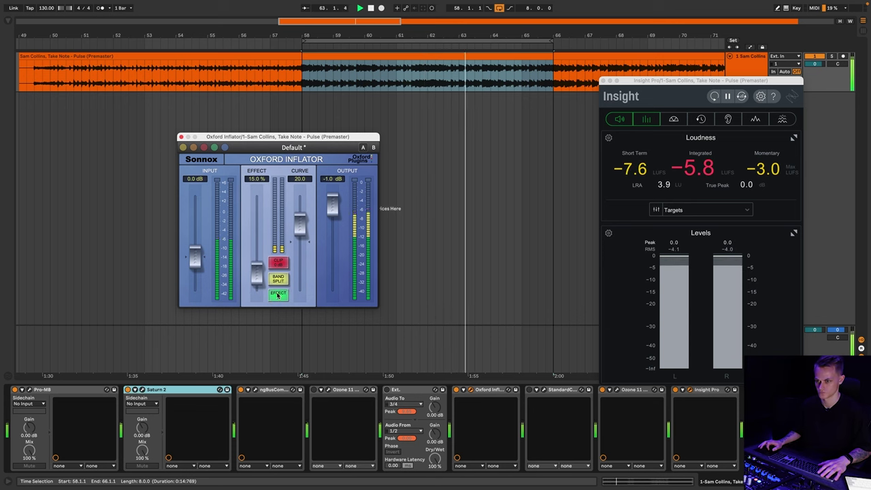
Step: Measure the loop's loudness from a reset Insight meter with the Inflator effect switched out, and switch it back in
{"action": "left_click", "coordinate": [277, 294]}
{"action": "left_click", "coordinate": [714, 95]}
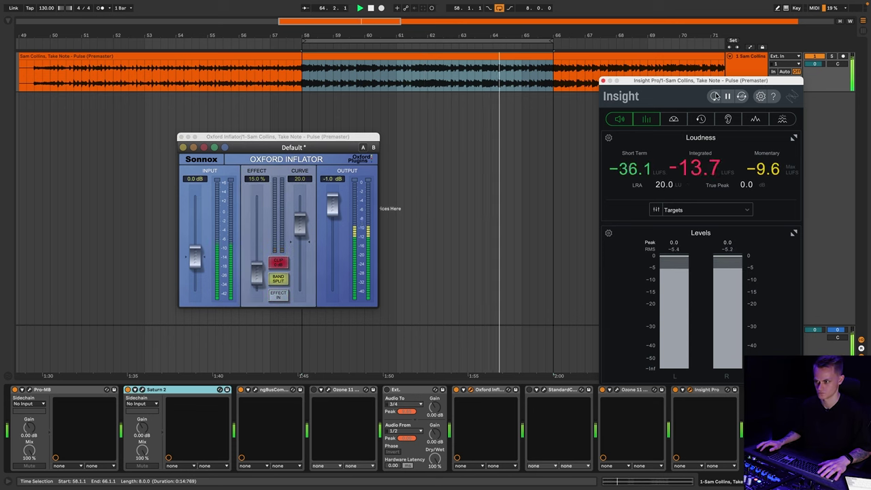
{"action": "left_click", "coordinate": [278, 294]}
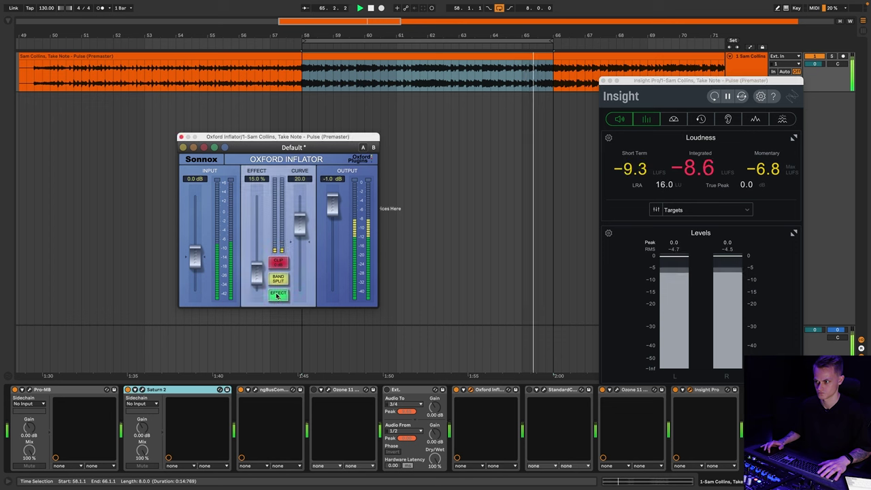
Step: Raise the Inflator's Effect to 29.7% and re-measure loudness with the effect in and out, leaving it in
{"action": "left_click_drag", "start_coordinate": [256, 272], "coordinate": [261, 258]}
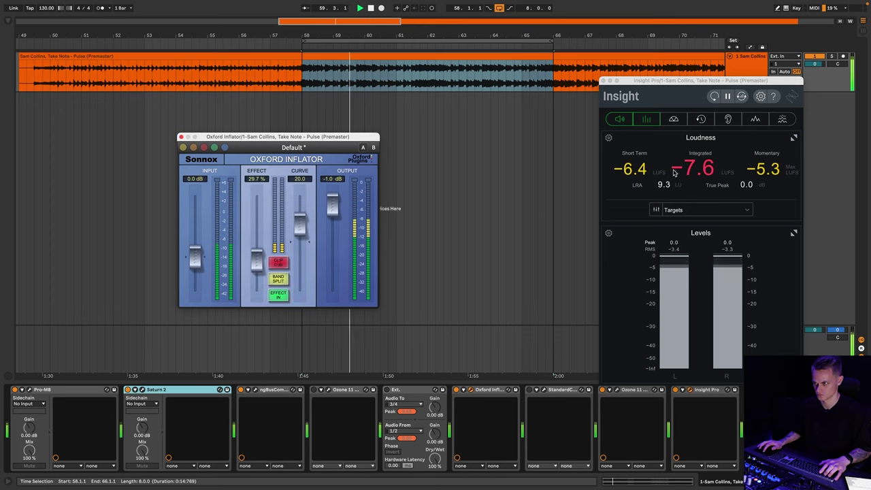
{"action": "left_click", "coordinate": [715, 96]}
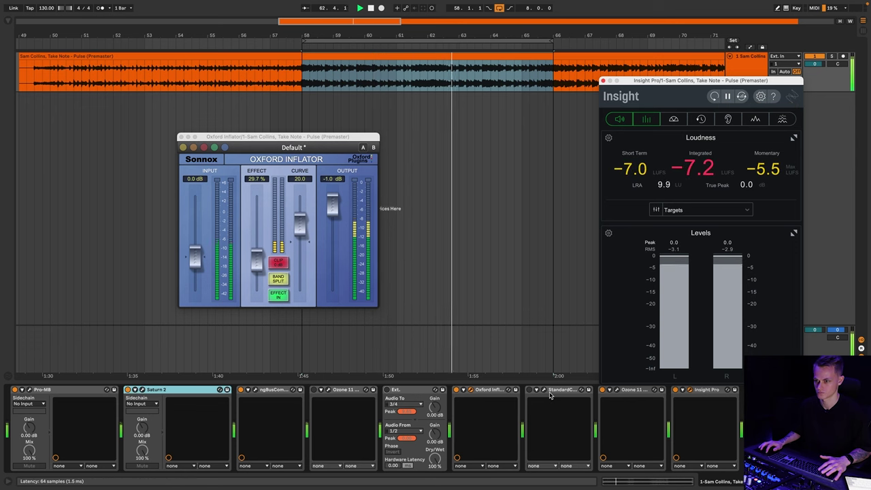
{"action": "left_click", "coordinate": [278, 294]}
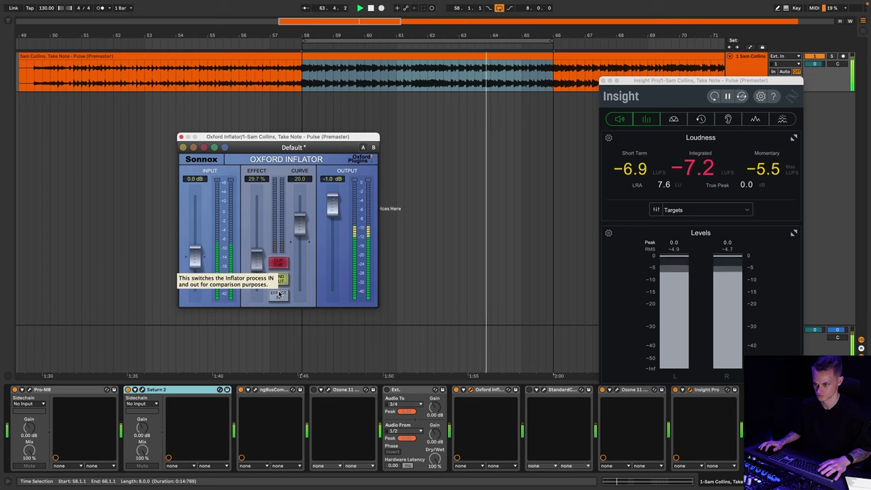
{"action": "left_click", "coordinate": [279, 294]}
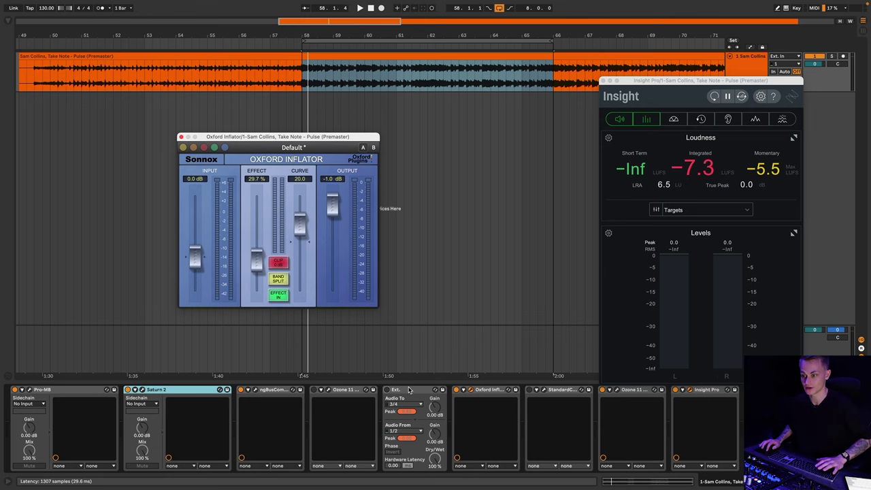
Step: Open the ngBusComp compressor and arrange its window beside the Oxford Inflator and Insight windows
{"action": "left_click", "coordinate": [254, 392]}
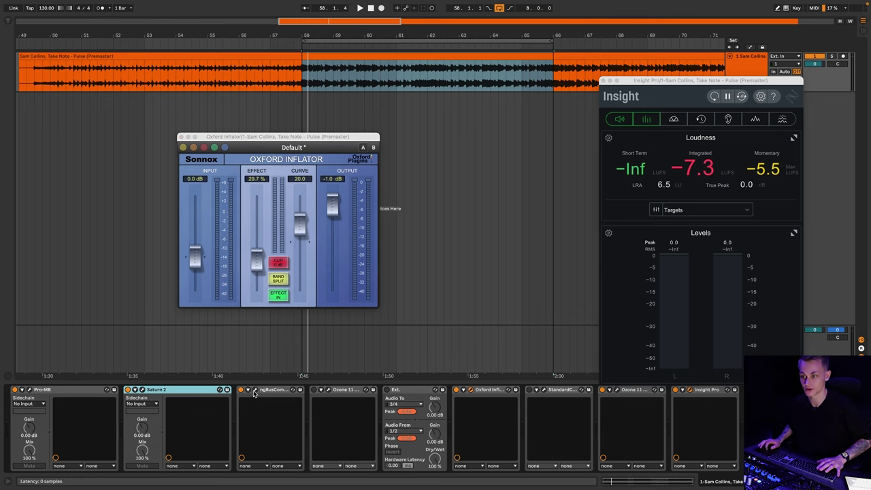
{"action": "left_click_drag", "start_coordinate": [342, 178], "coordinate": [369, 82]}
{"action": "left_click_drag", "start_coordinate": [238, 142], "coordinate": [91, 111]}
{"action": "left_click_drag", "start_coordinate": [316, 79], "coordinate": [294, 78]}
{"action": "left_click_drag", "start_coordinate": [728, 85], "coordinate": [767, 145]}
{"action": "left_click_drag", "start_coordinate": [466, 74], "coordinate": [482, 46]}
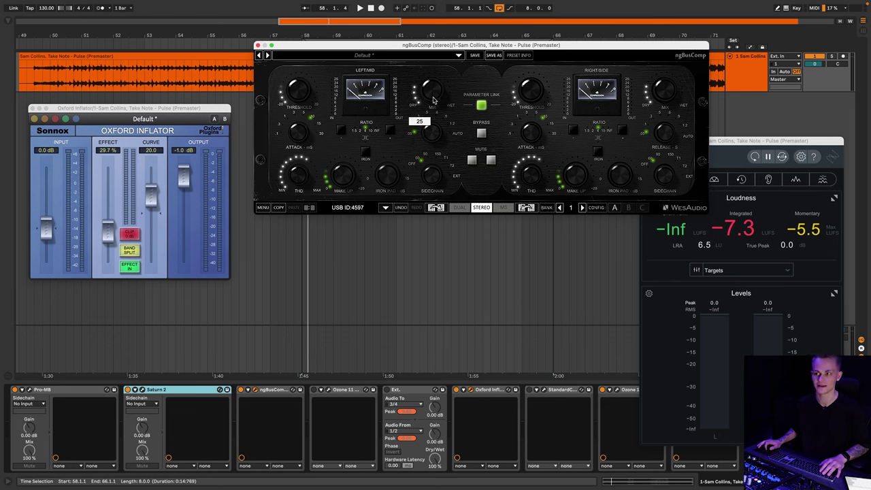
Step: Enable the external audio effect device and play the loop with ngBusComp's linked threshold adjusted to -13.0
{"action": "left_click", "coordinate": [422, 392]}
{"action": "key", "text": "space"}
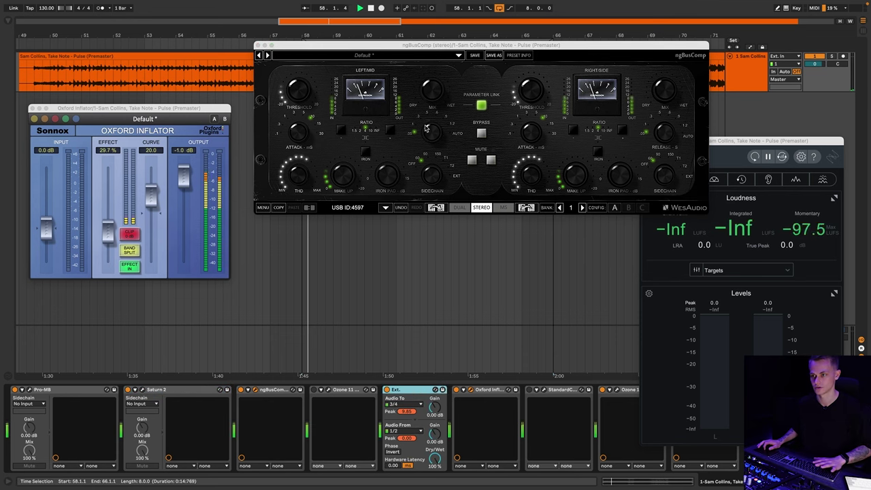
{"action": "left_click", "coordinate": [305, 100]}
{"action": "left_click_drag", "start_coordinate": [305, 100], "coordinate": [305, 102]}
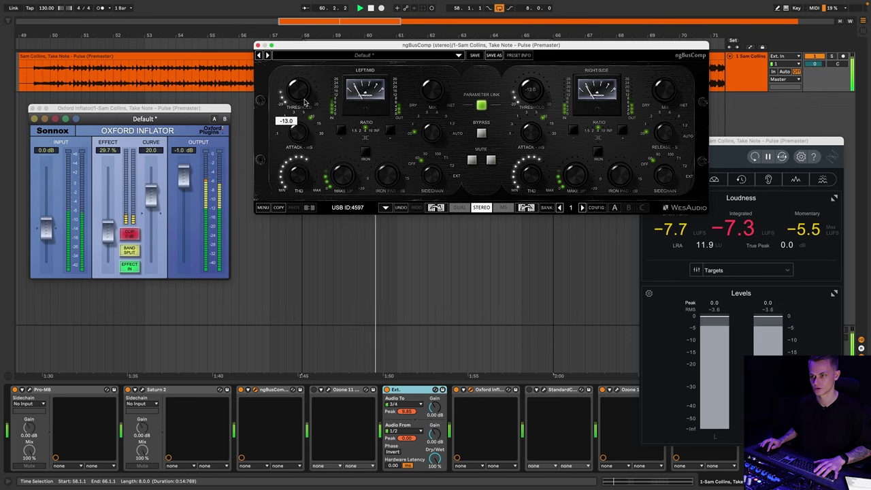
Step: Sweep ngBusComp's linked Mix from 0 up to 27 during playback
{"action": "mouse_move", "coordinate": [437, 89]}
{"action": "scroll", "coordinate": [437, 89], "scroll_direction": "up", "scroll_amount": 3}
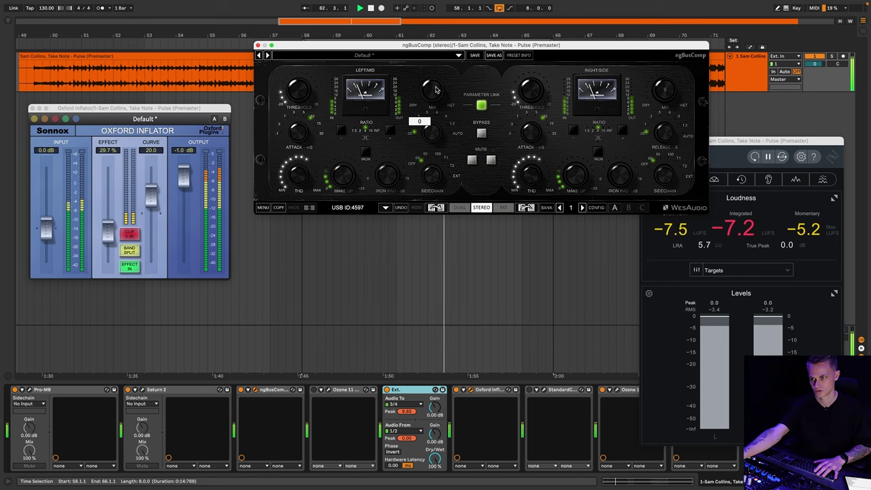
{"action": "scroll", "coordinate": [437, 89], "scroll_direction": "up", "scroll_amount": 10}
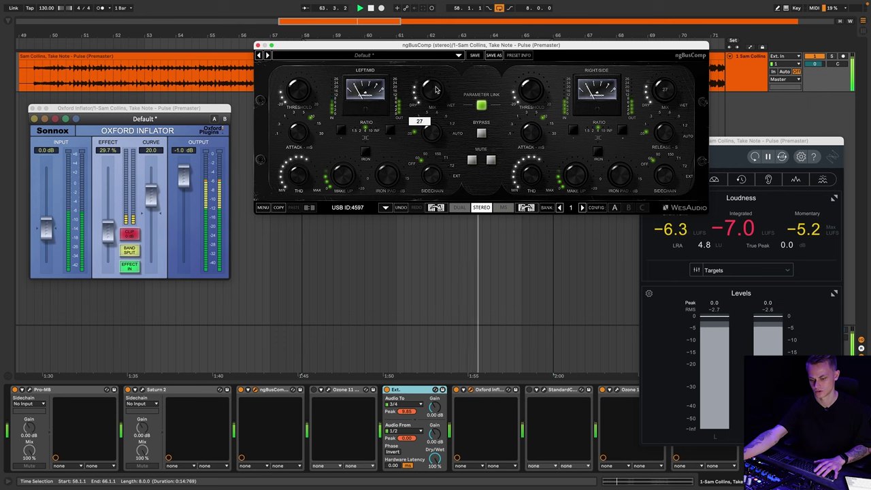